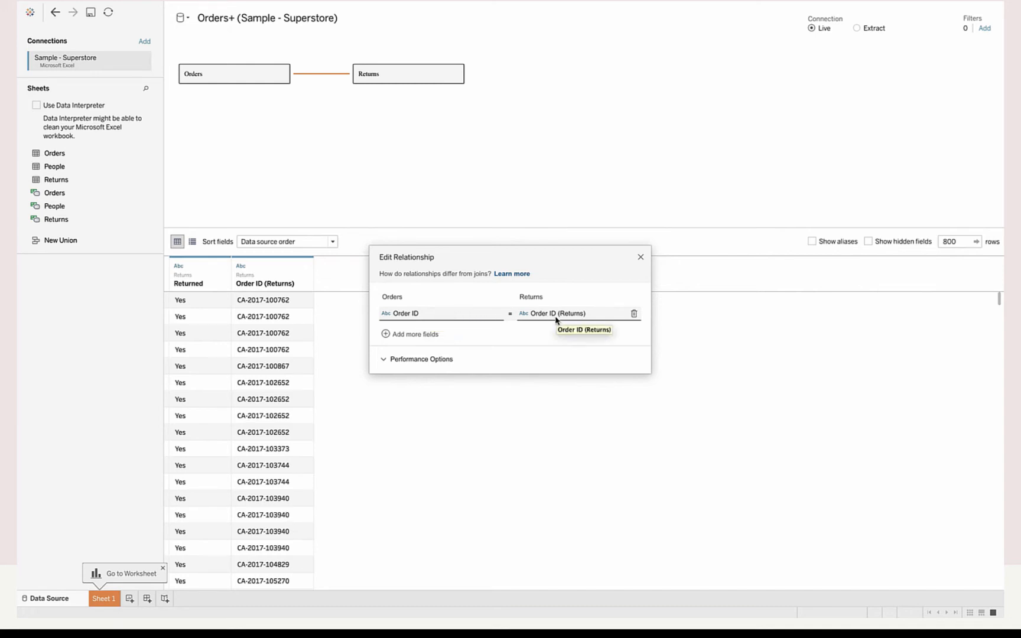
Close the Orders–Returns relationship settings and examine the data previews of the Orders and Returns tables separately.
click(641, 257)
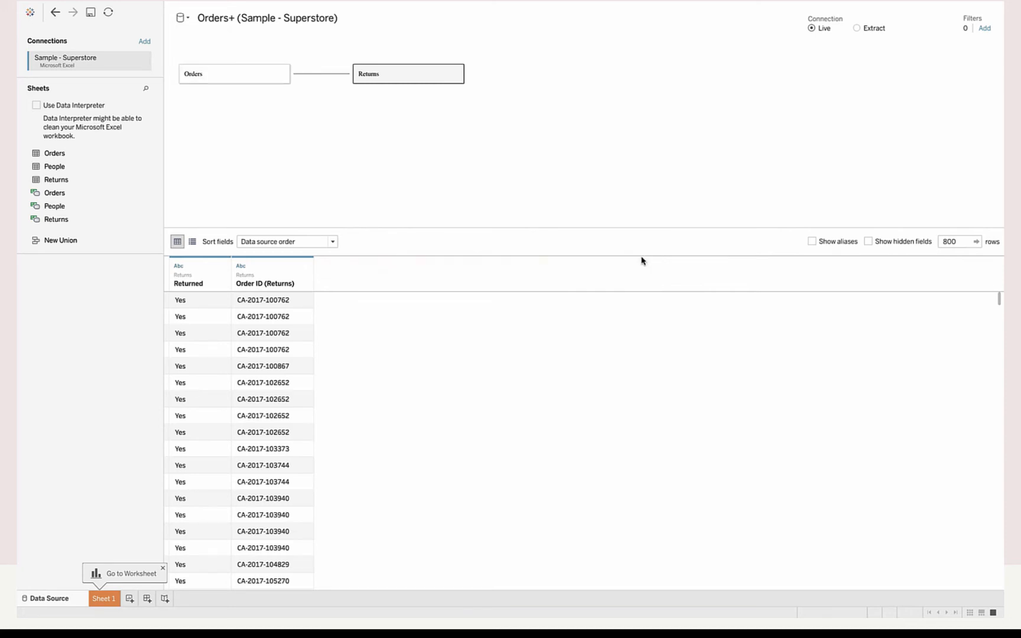
click(228, 81)
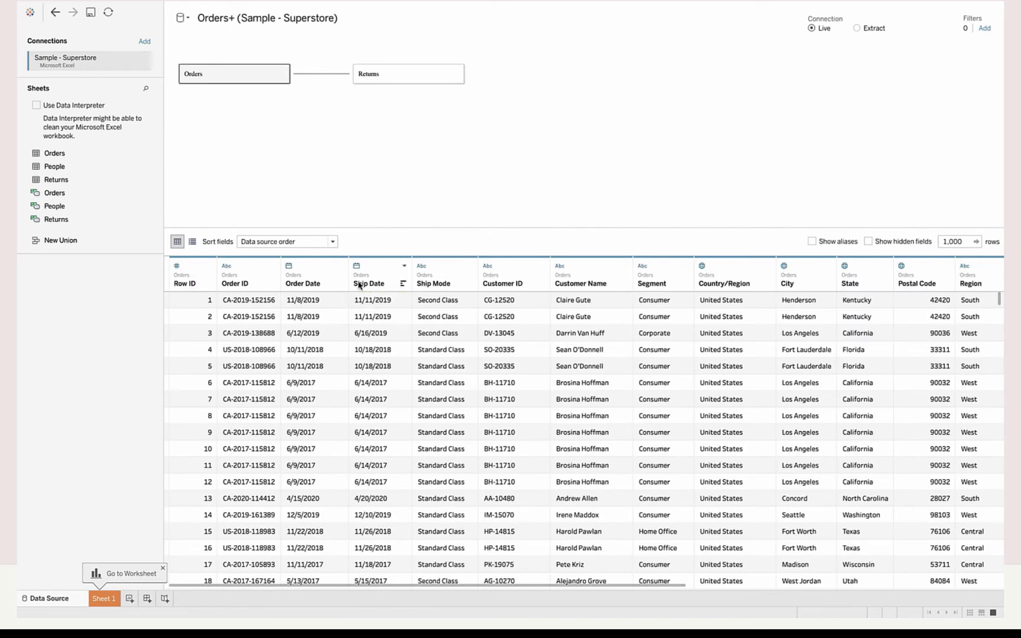
scroll(443, 319, right, 10)
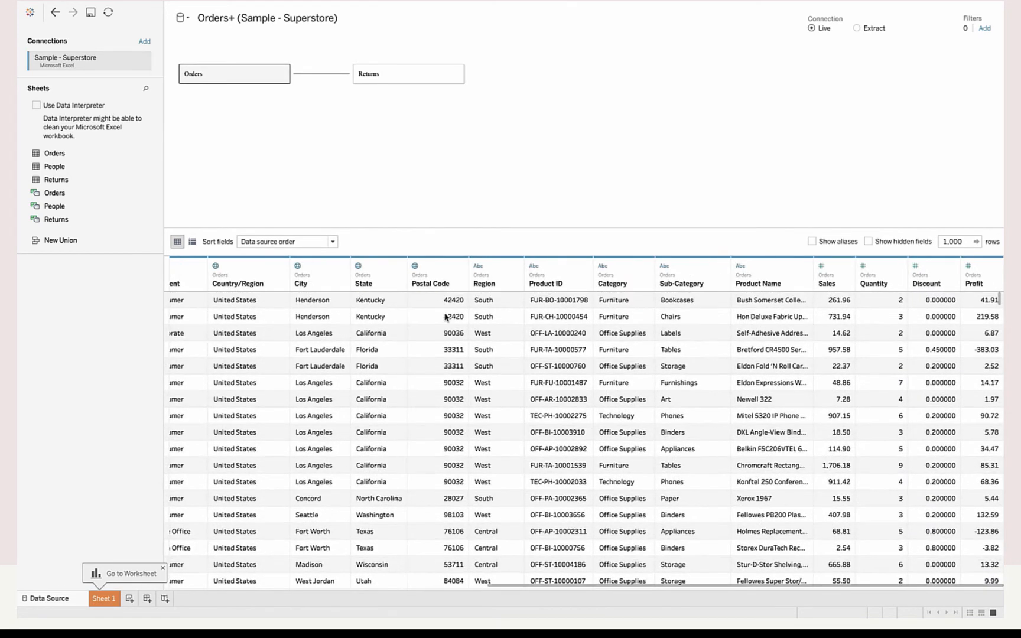
scroll(445, 318, left, 10)
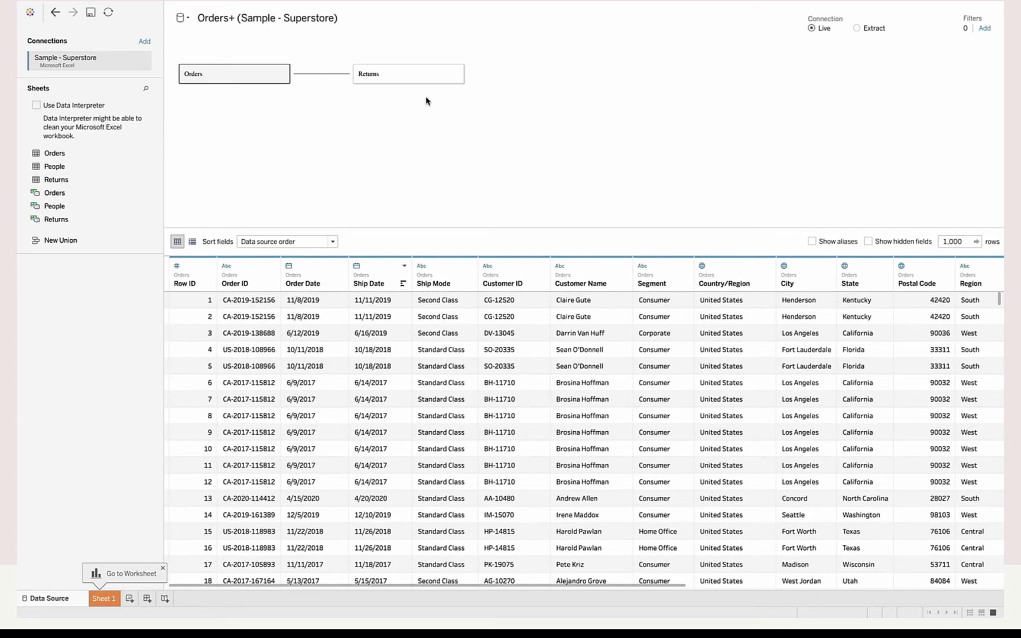
click(408, 74)
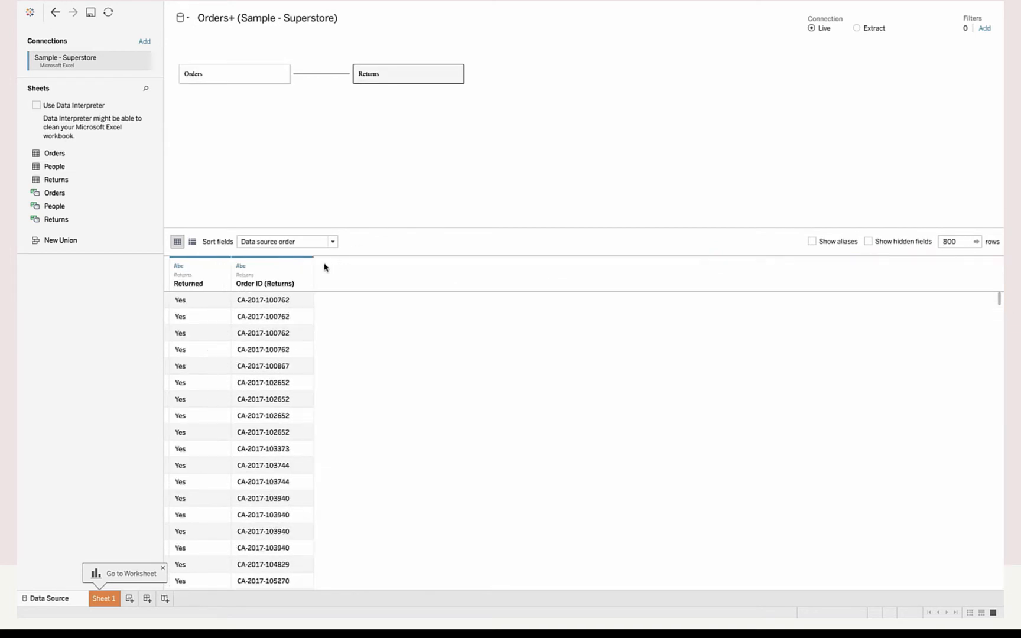
scroll(253, 338, down, 2)
scroll(252, 338, up, 2)
scroll(253, 338, down, 2)
scroll(253, 338, up, 2)
click(237, 79)
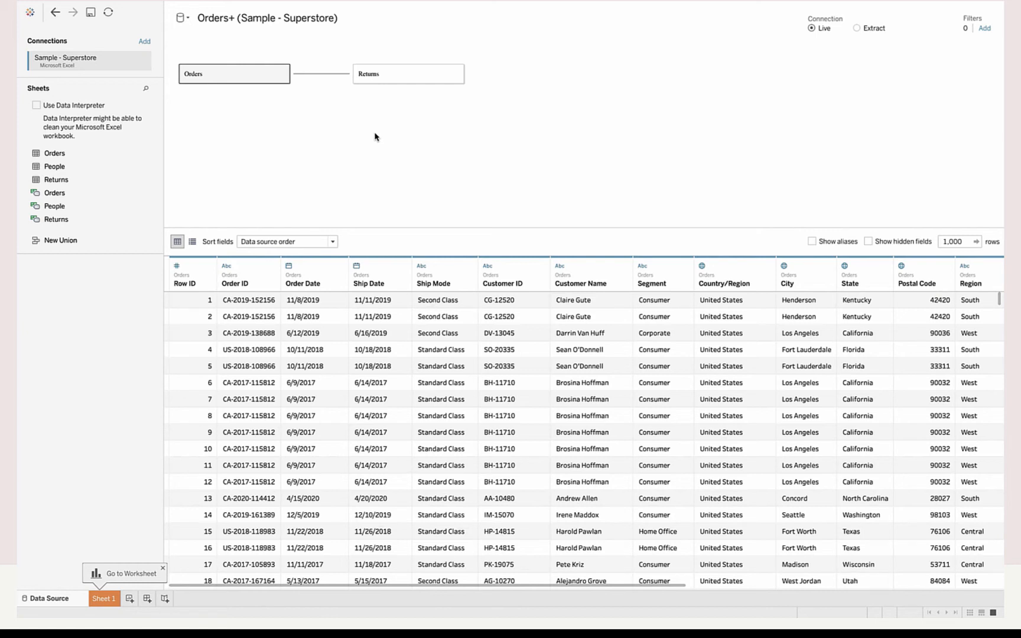
Open the physical layer of the Orders table and inner join the People table to it on Region.
double_click(233, 81)
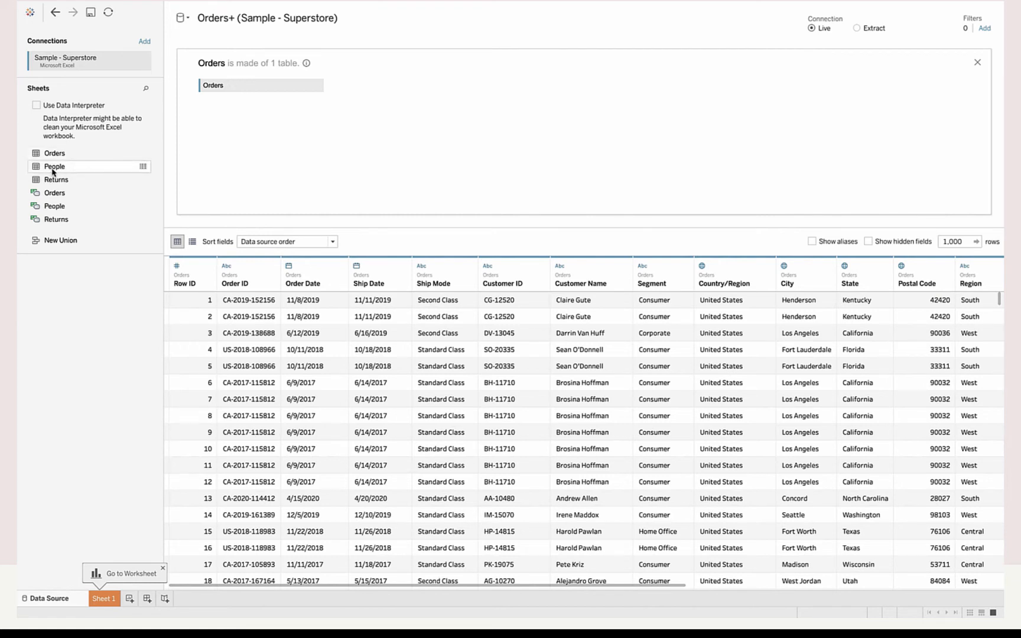
drag(52, 172, 359, 87)
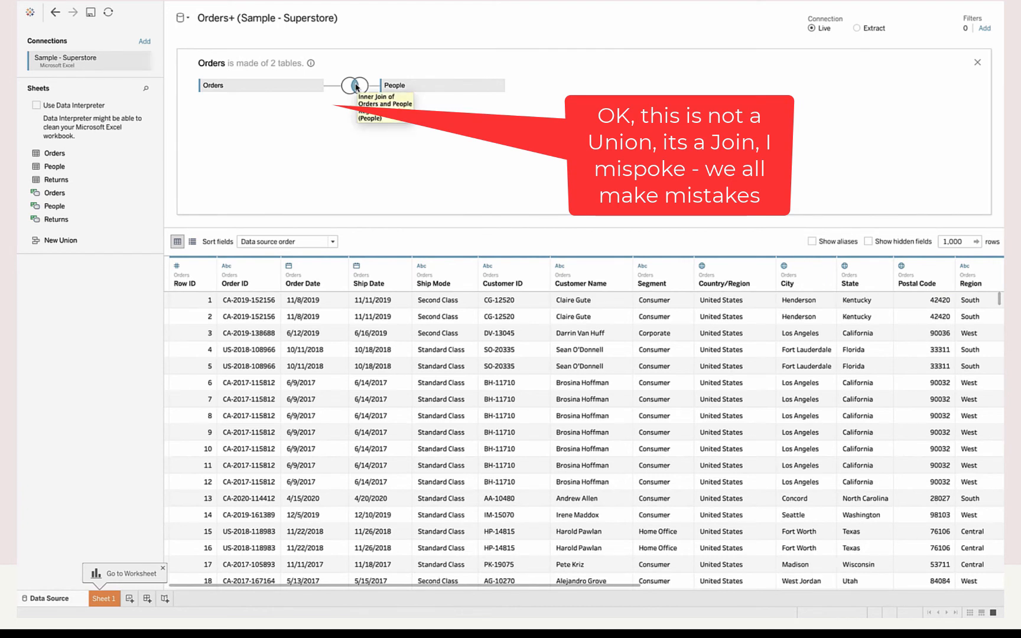
click(356, 87)
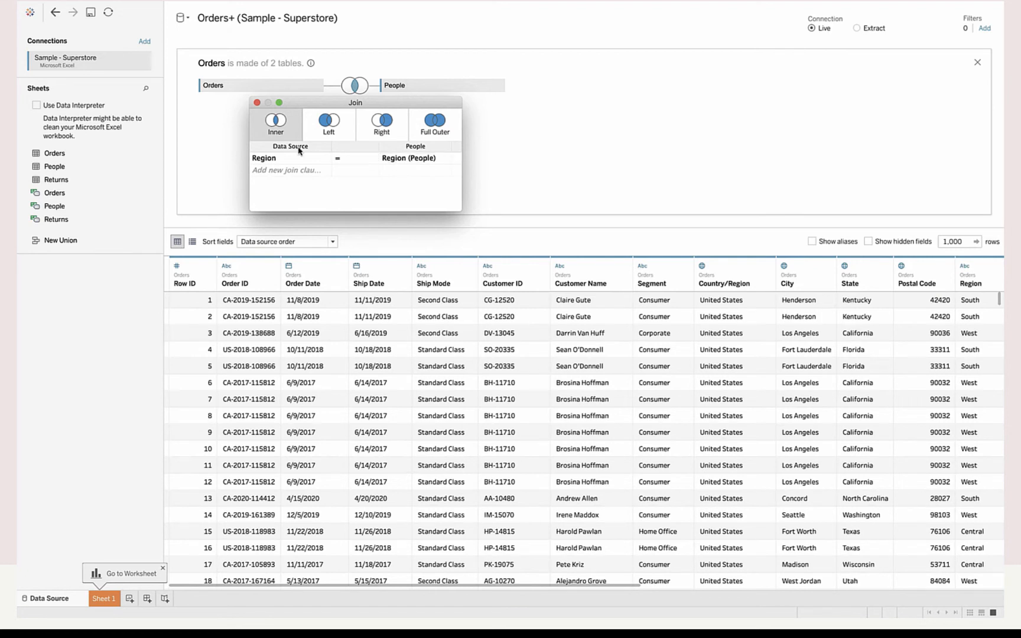
click(257, 103)
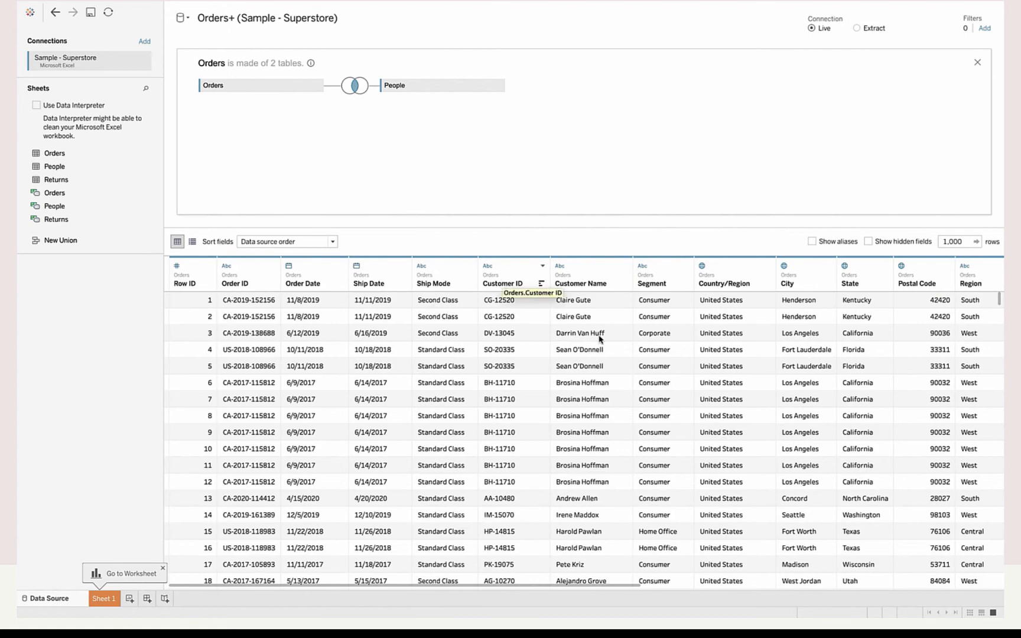
Examine the joined data preview, comparing the Orders columns with the Person and Region (People) columns from People.
scroll(601, 341, right, 10)
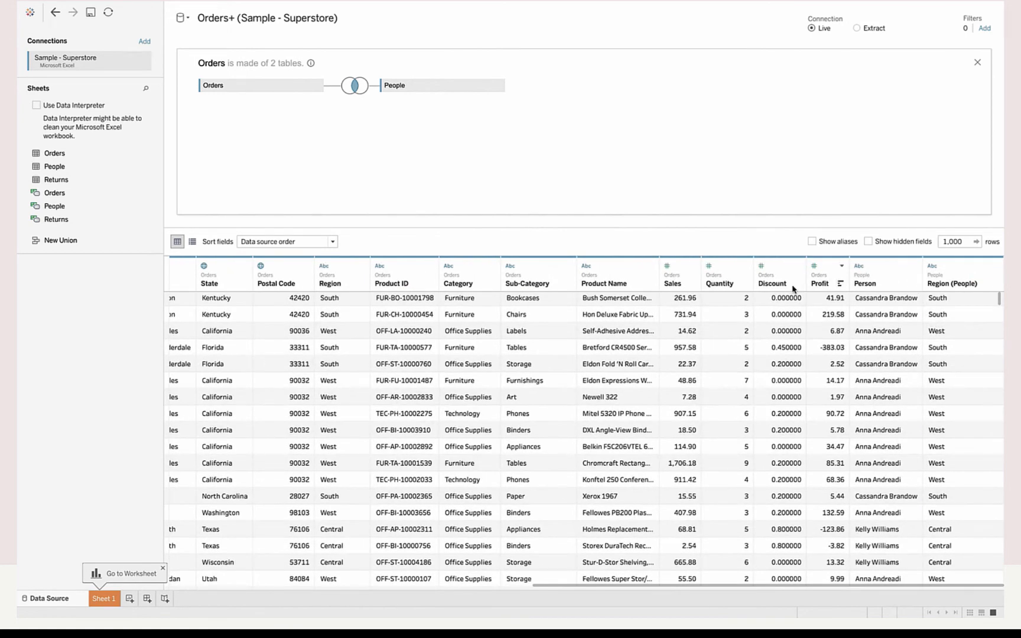
scroll(724, 325, left, 10)
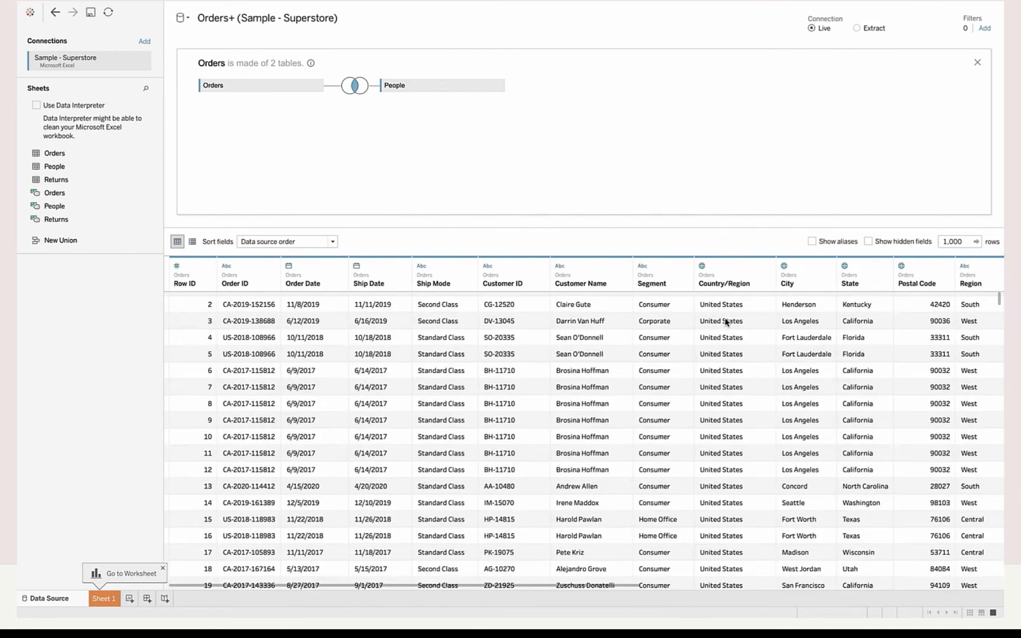
scroll(724, 321, right, 10)
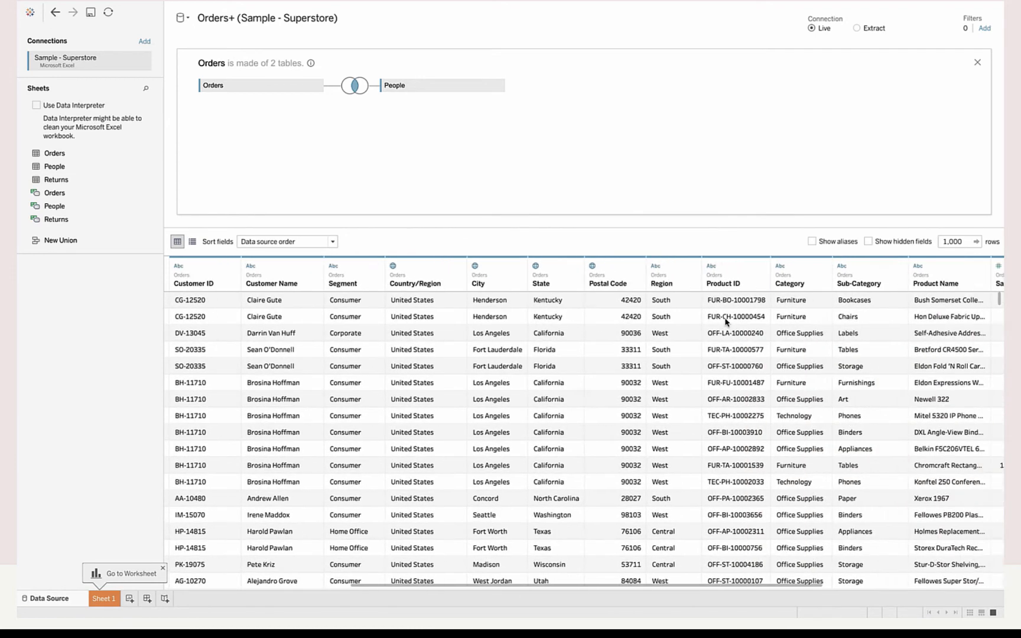
scroll(726, 322, up, 1)
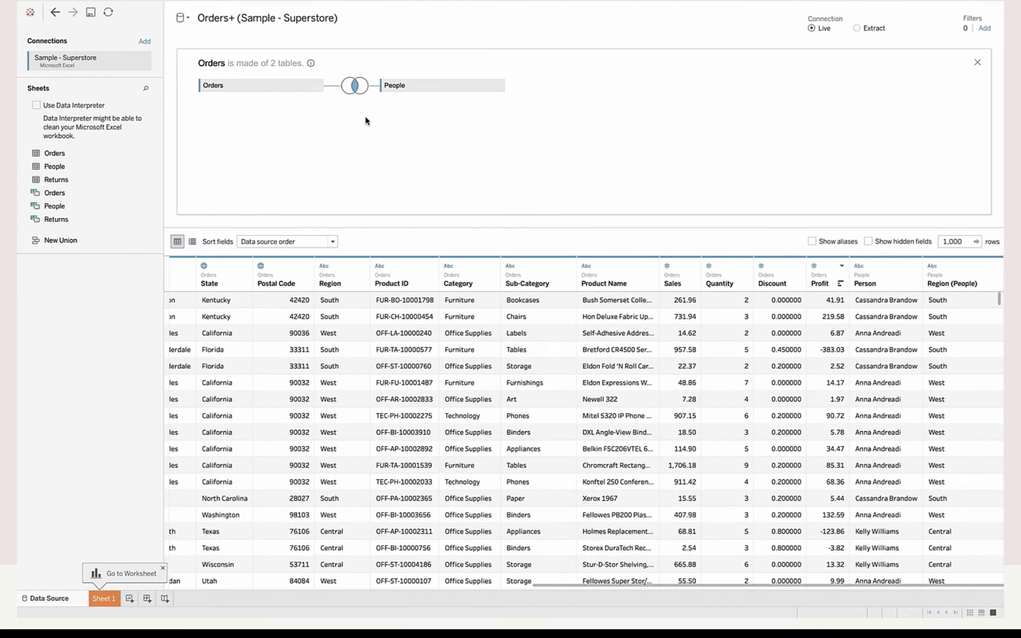
scroll(811, 301, down, 1)
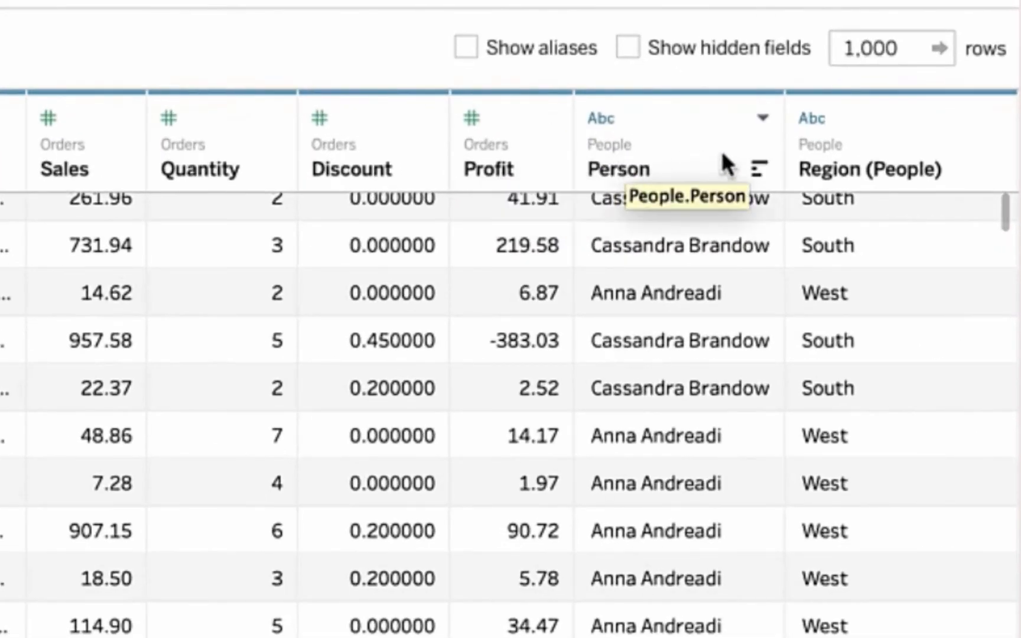
scroll(693, 233, up, 1)
scroll(692, 233, left, 2)
scroll(695, 232, right, 2)
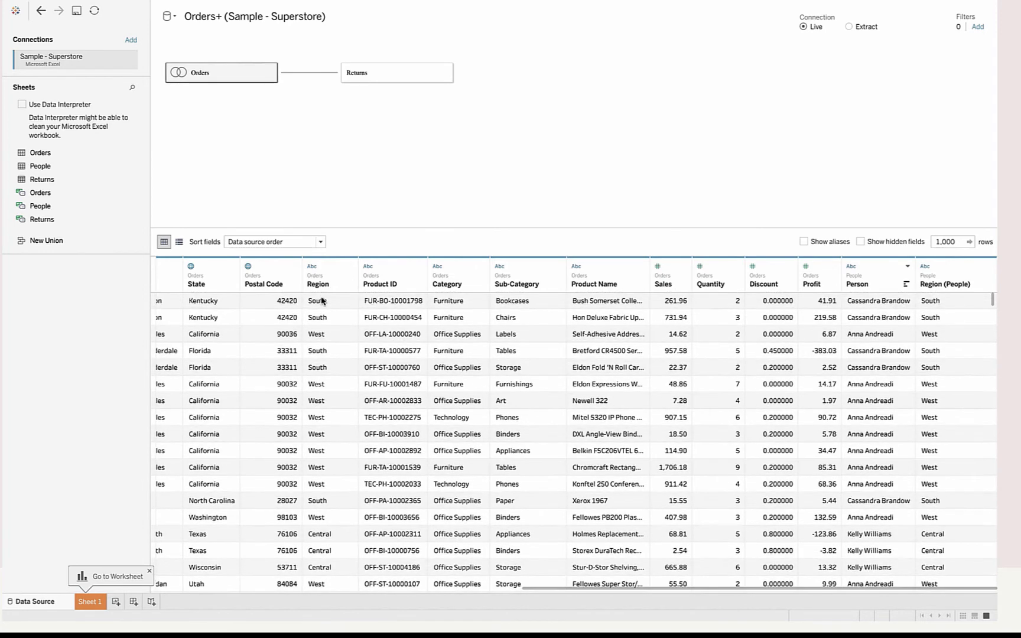
Compare the previews of the joined Orders table and the related Returns table in the logical layer.
scroll(323, 302, left, 1)
scroll(322, 302, right, 1)
scroll(875, 323, down, 1)
scroll(875, 323, up, 1)
scroll(875, 323, left, 1)
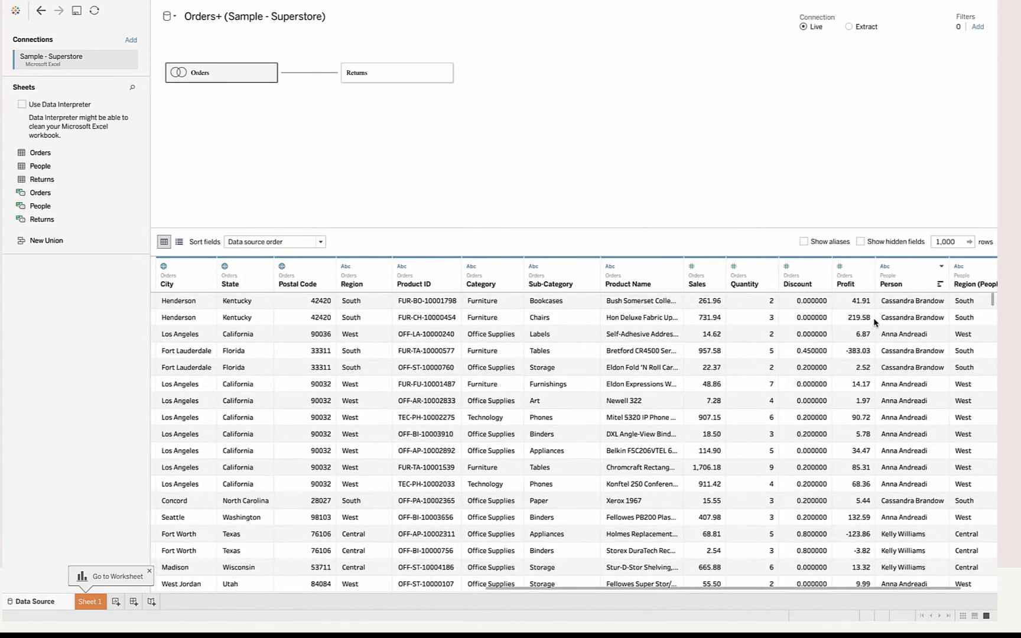
click(389, 81)
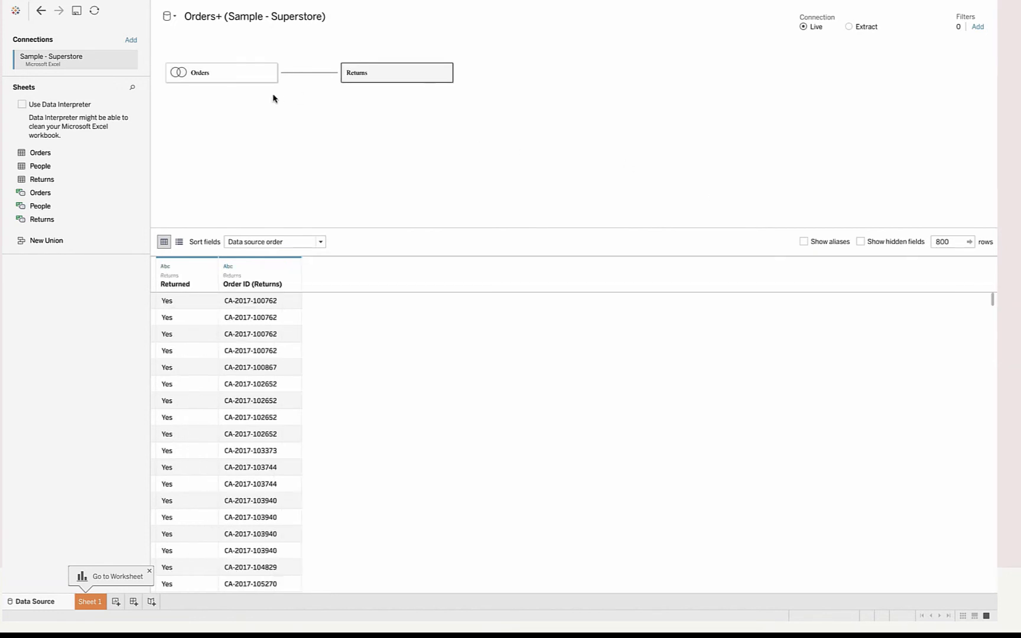
click(231, 77)
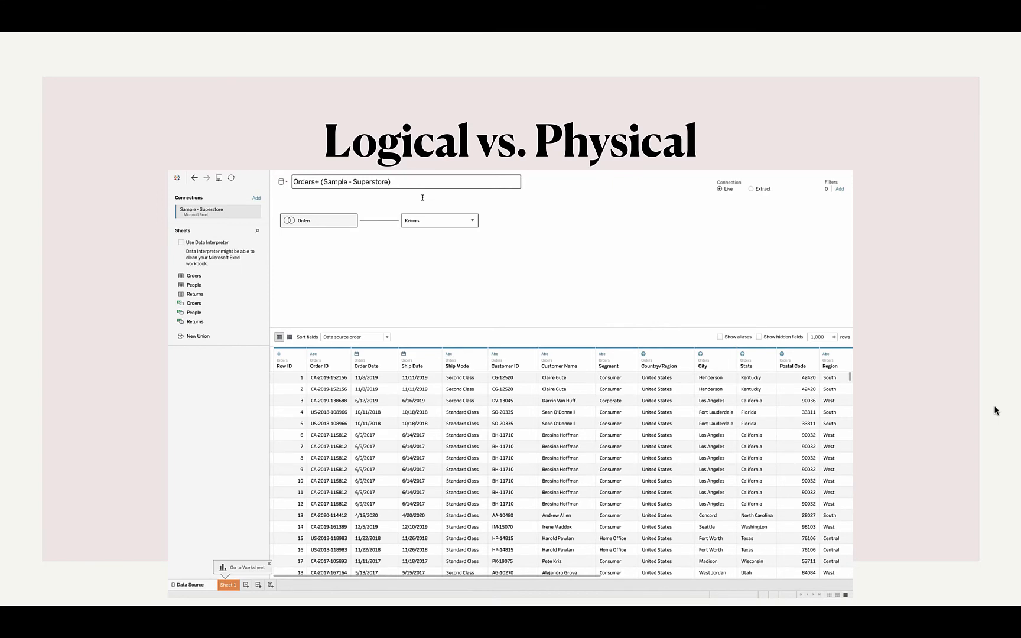
key(Right)
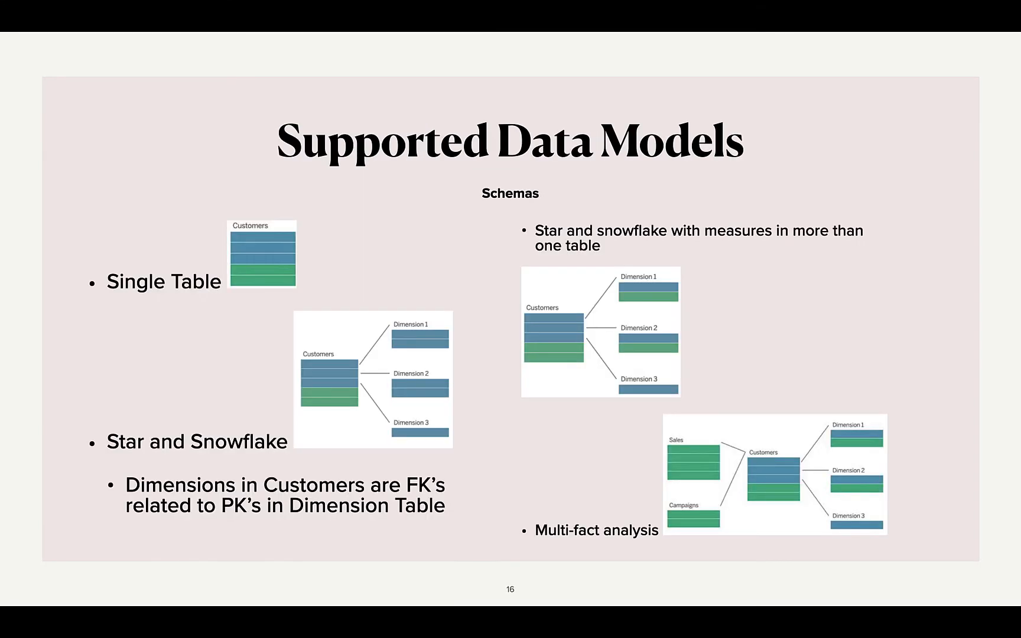